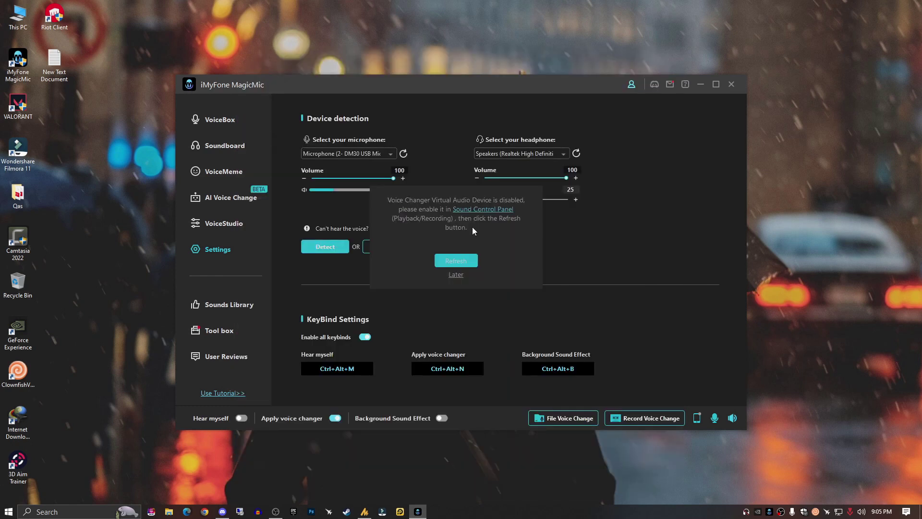
- Open the recording devices and disable the Voice Changer microphone while refreshing MagicMic's detection
left_click(484, 210)
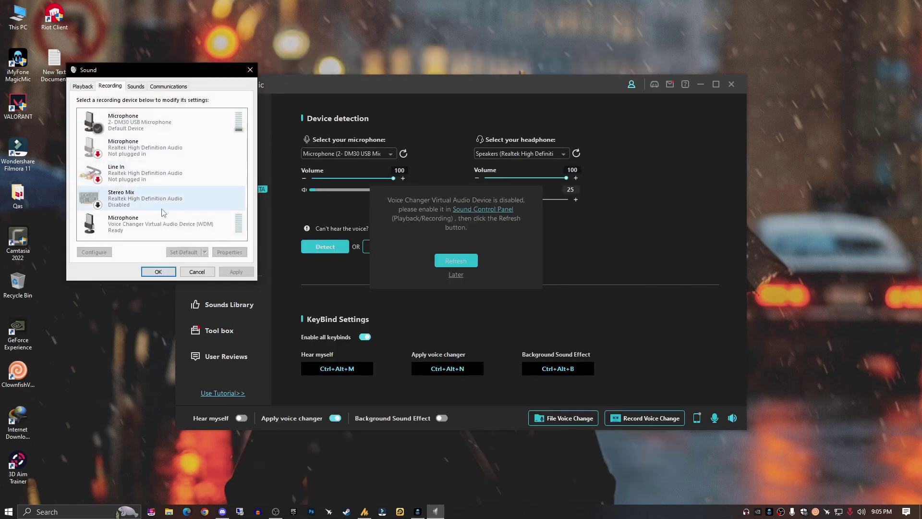
left_click(149, 231)
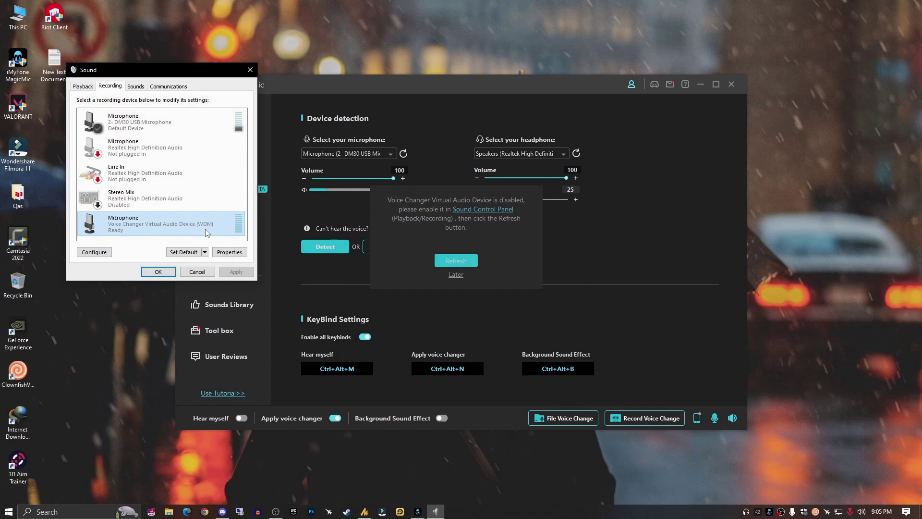
left_click(456, 260)
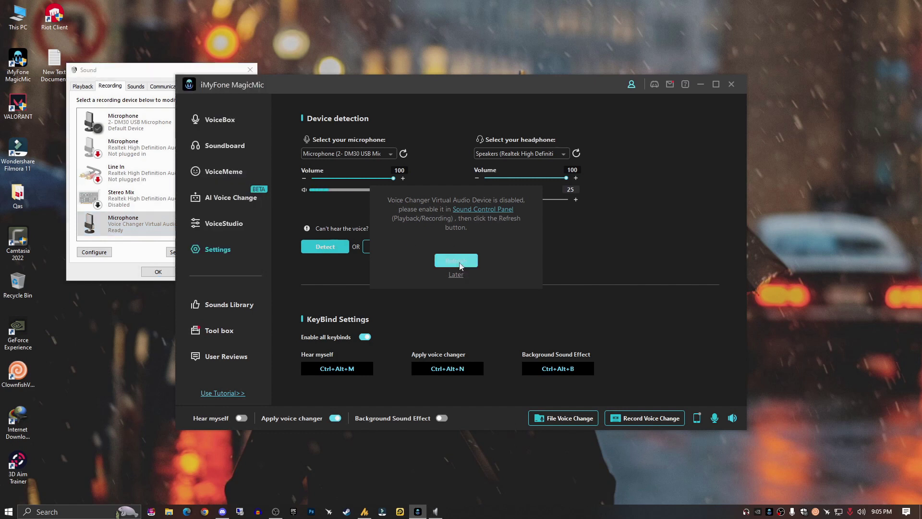
left_click(161, 230)
right_click(139, 225)
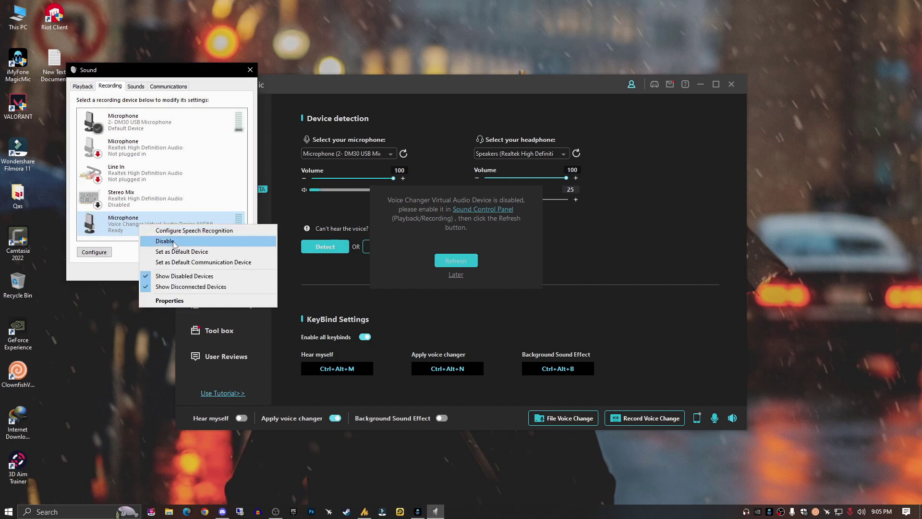
left_click(166, 241)
- Re-enable the Voice Changer microphone and make it the default recording device
left_click(460, 266)
left_click(144, 225)
right_click(138, 225)
left_click(160, 229)
left_click(456, 260)
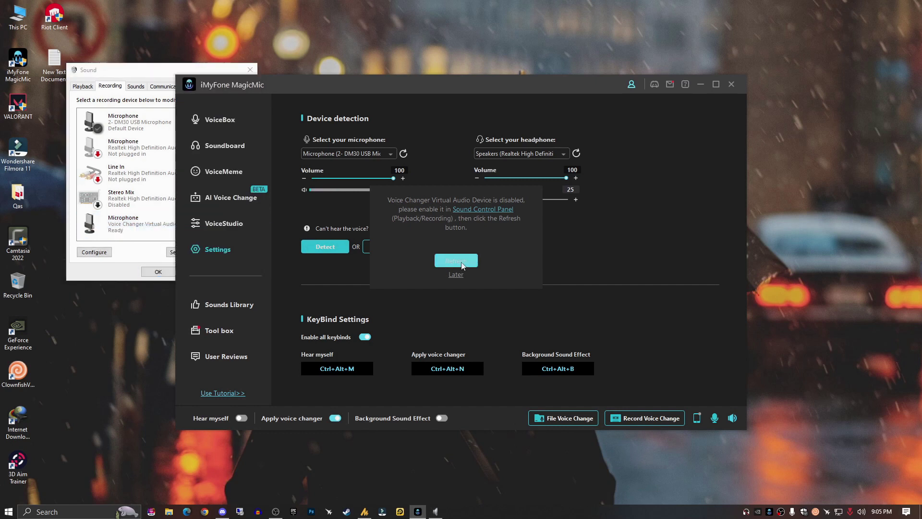
left_click(159, 225)
left_click(193, 256)
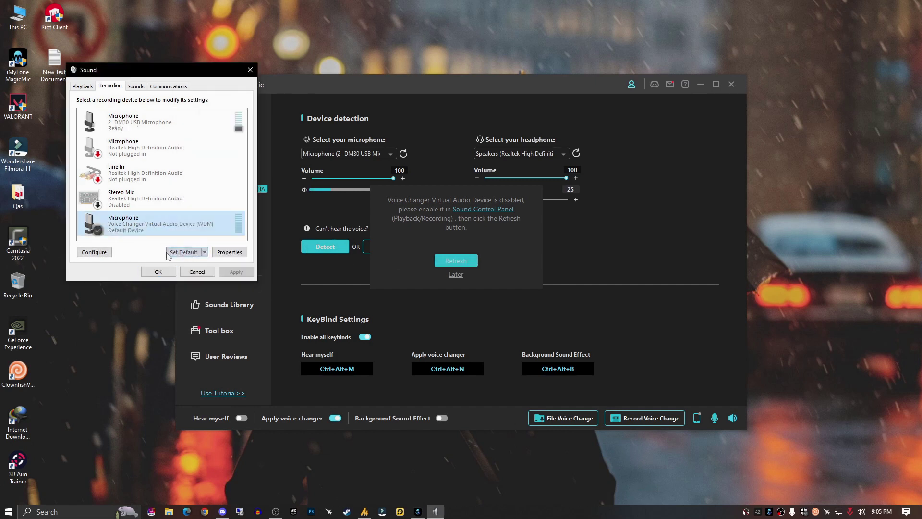
- Disable the Voice Changer microphone again, close the sound settings and retry MagicMic's detection
right_click(171, 221)
left_click(456, 261)
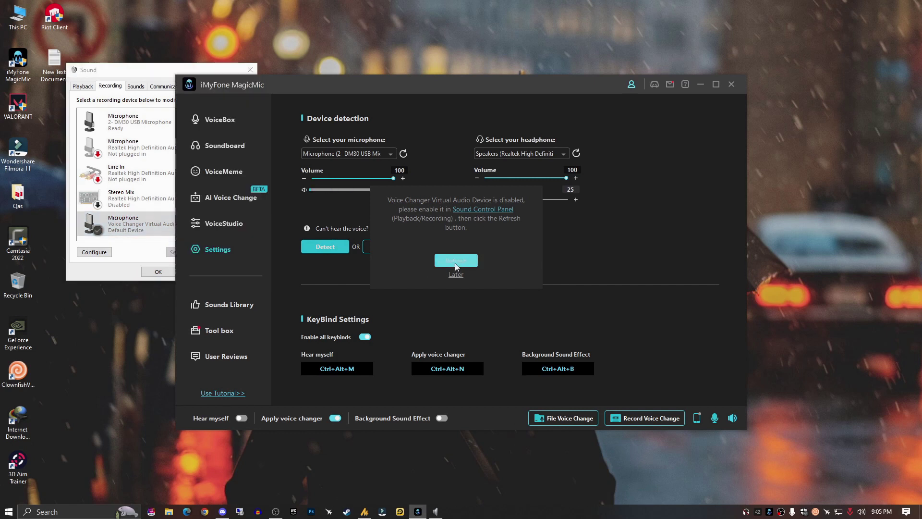
right_click(135, 226)
left_click(160, 241)
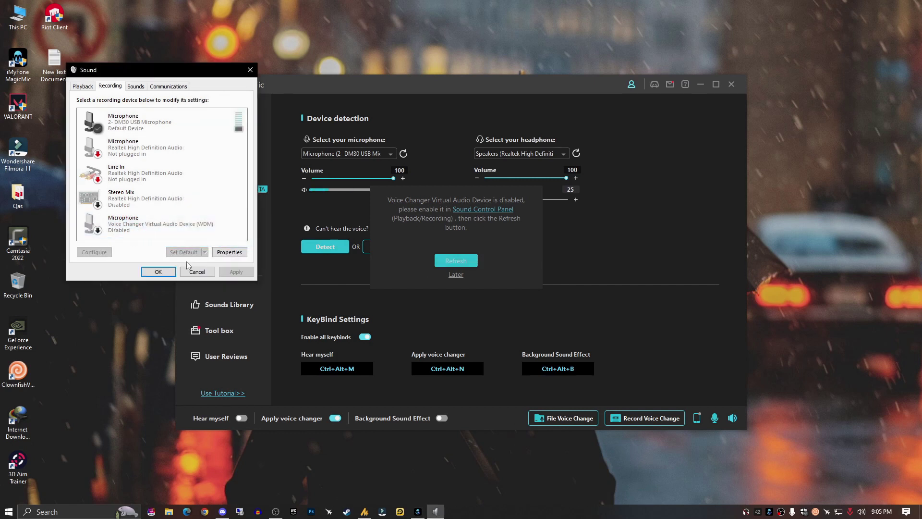
left_click(158, 270)
left_click(455, 276)
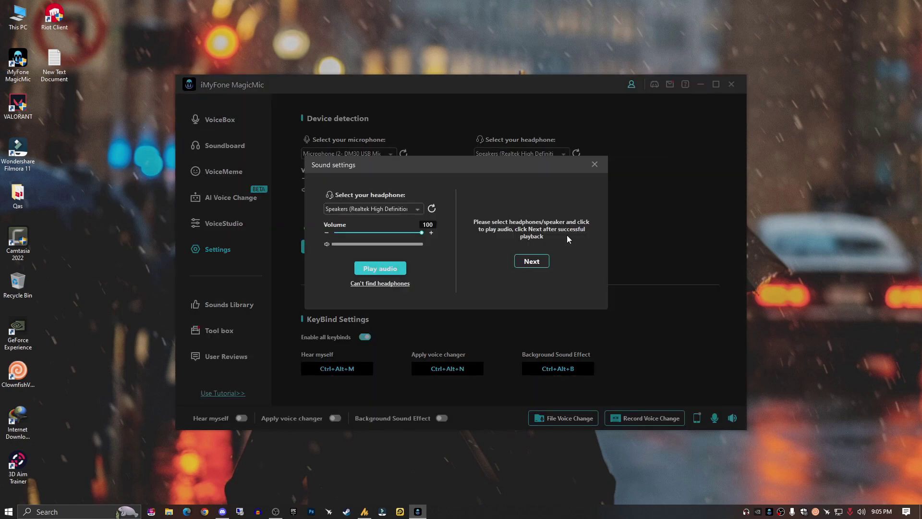
- Dismiss the headphone test and device error, then exit MagicMic completely
left_click(595, 164)
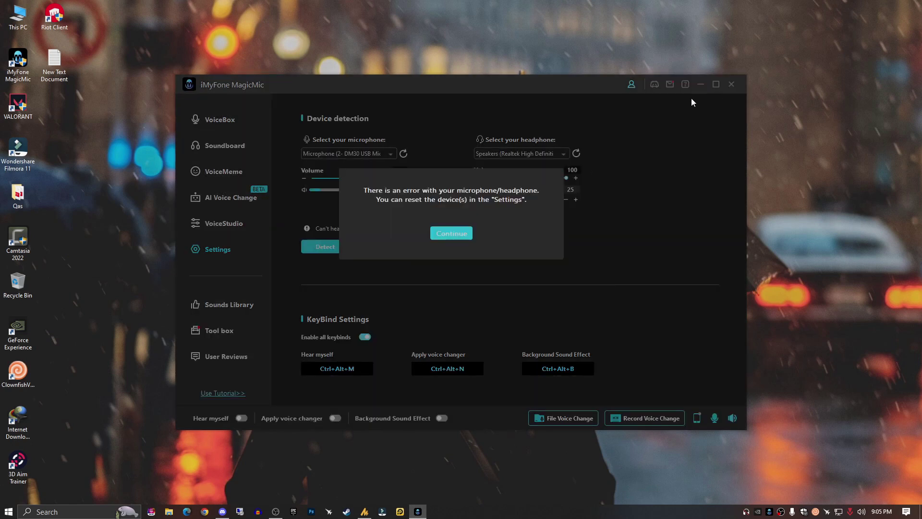
left_click(458, 233)
left_click(732, 84)
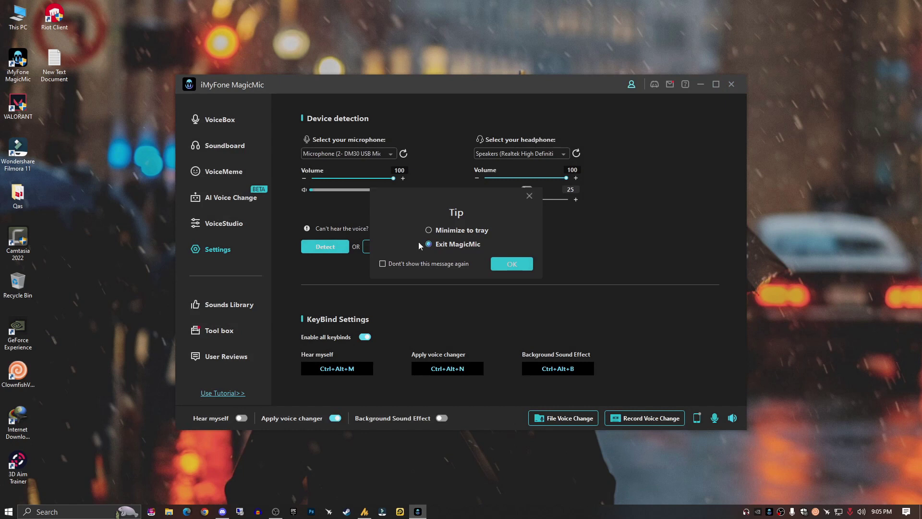
left_click(512, 264)
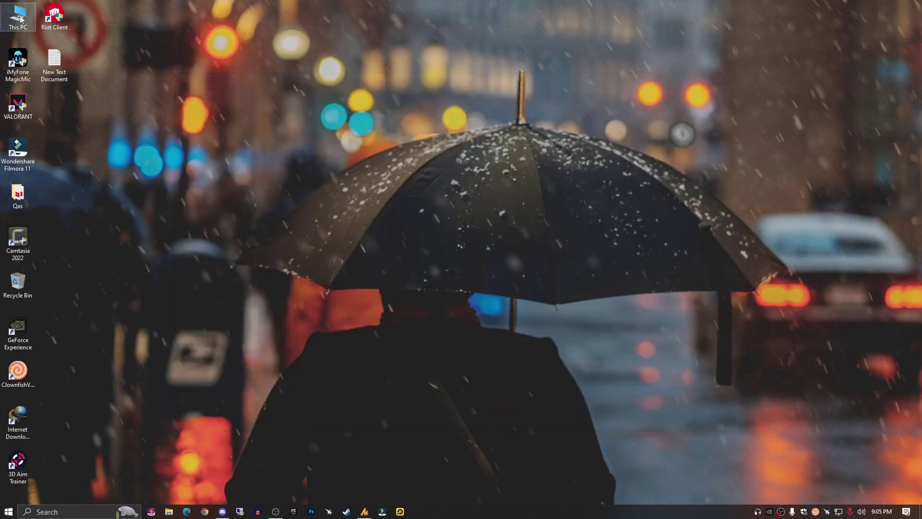
- Open Device Manager from This PC and select the Voice Changer Virtual Audio Device (WDM)
right_click(20, 21)
left_click(84, 130)
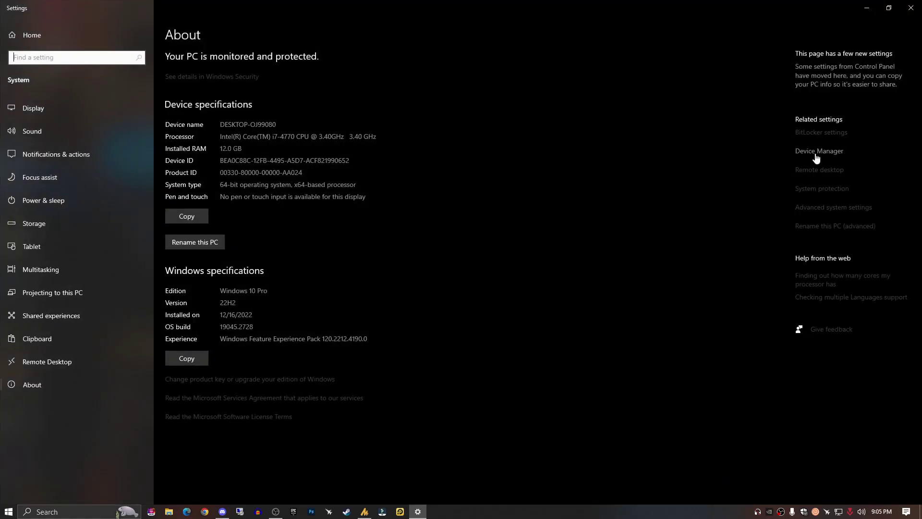
left_click(818, 150)
left_click(377, 29)
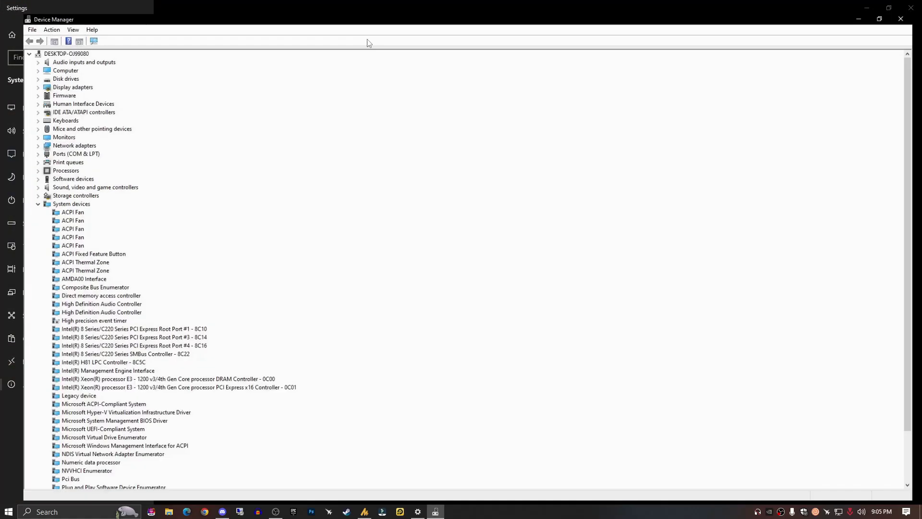
scroll(68, 222, "down", 3)
scroll(67, 222, "up", 3)
left_click(15, 196)
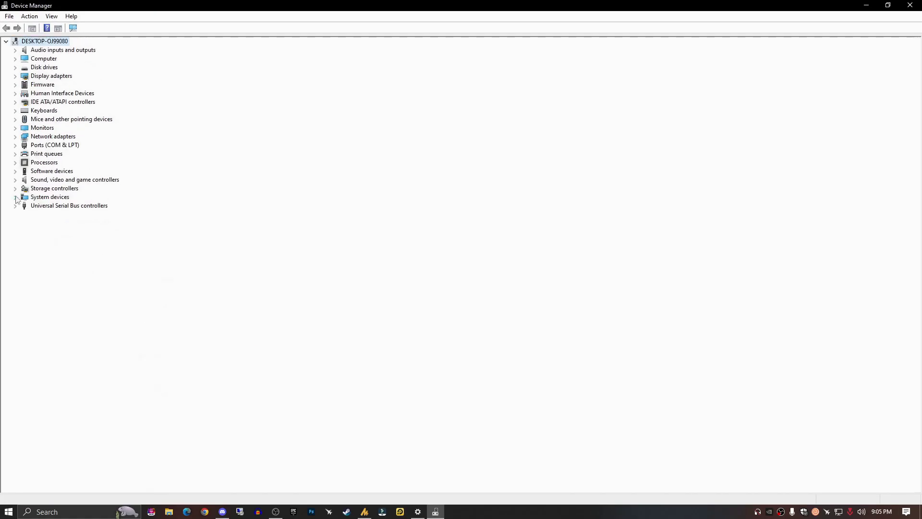
left_click(15, 180)
left_click(91, 222)
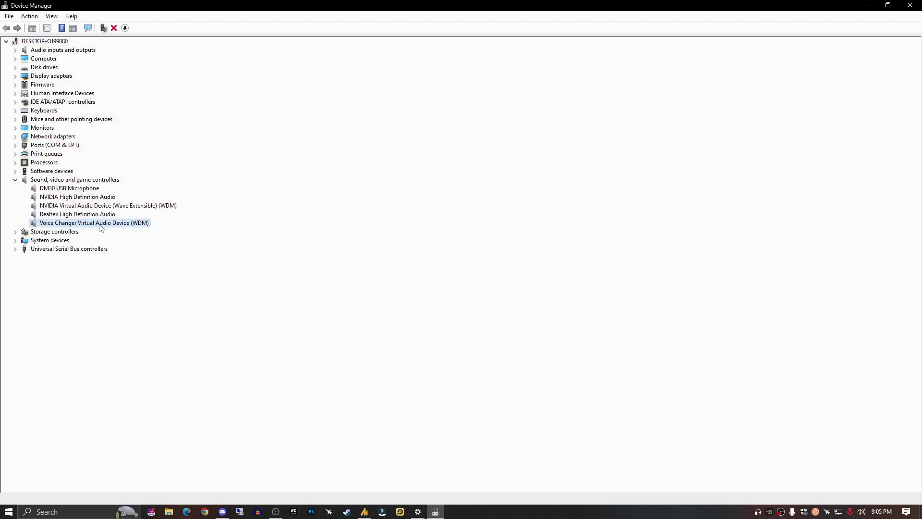
- Reinstall the Voice Changer Virtual Audio Device (WDM) driver from the local list, then relaunch MagicMic
right_click(111, 224)
left_click(129, 227)
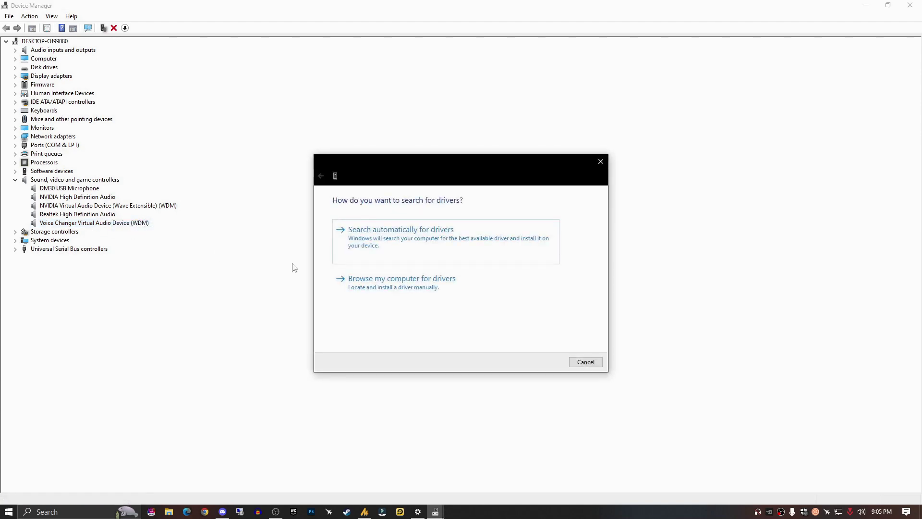
left_click(459, 296)
left_click(403, 302)
left_click(382, 280)
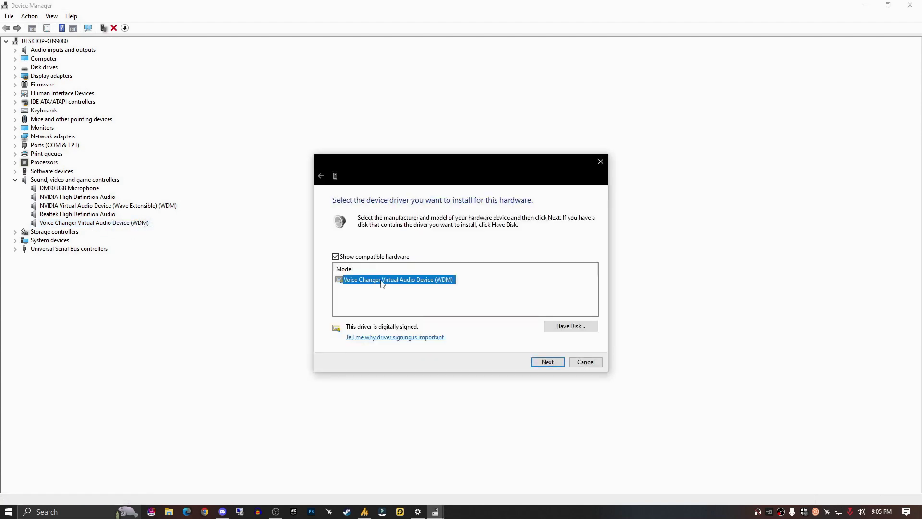
left_click(545, 362)
left_click(585, 362)
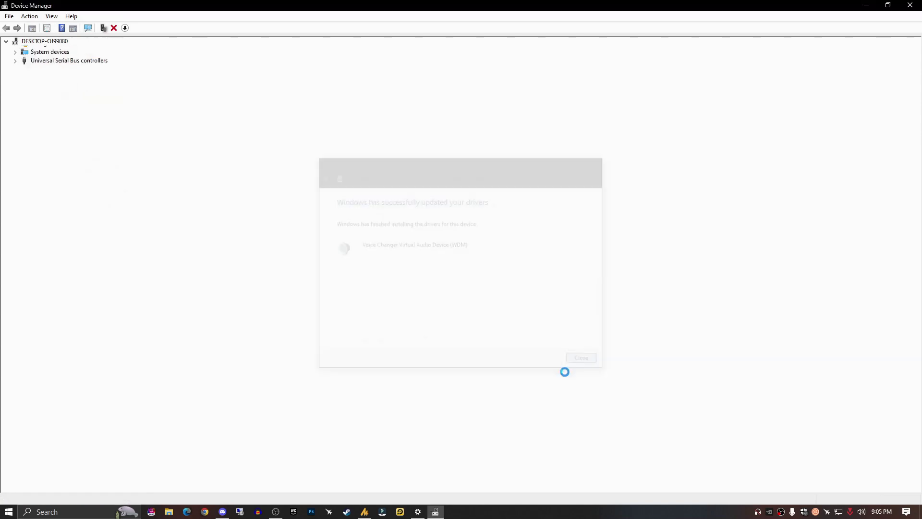
key("super")
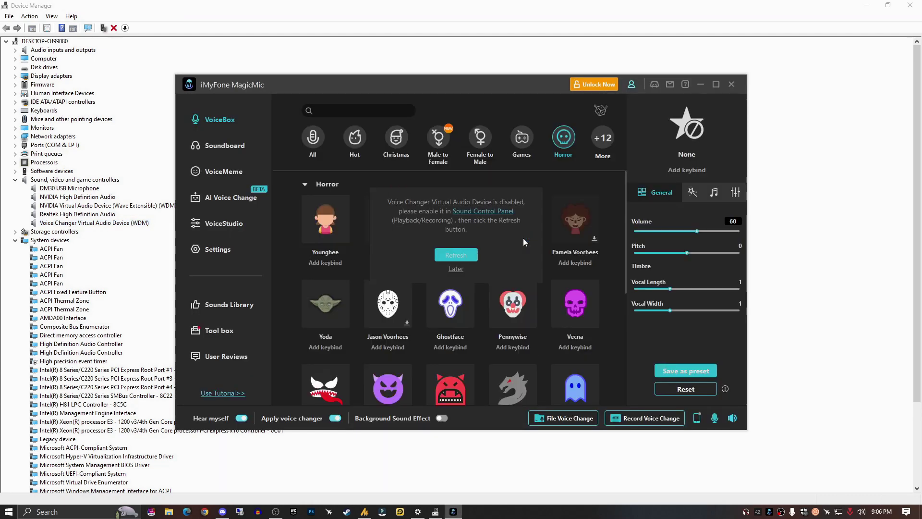
- Choose Later on the disabled-device notice and exit MagicMic completely
left_click(456, 270)
left_click(241, 418)
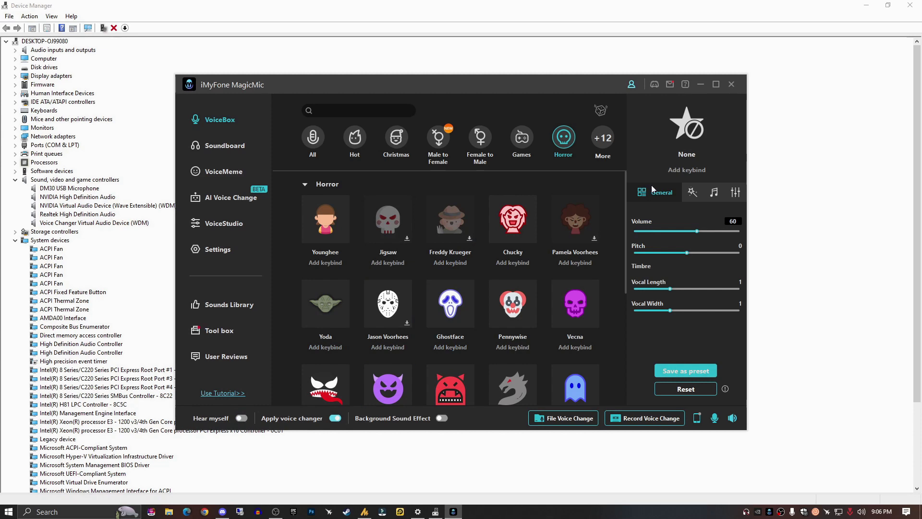
left_click(731, 84)
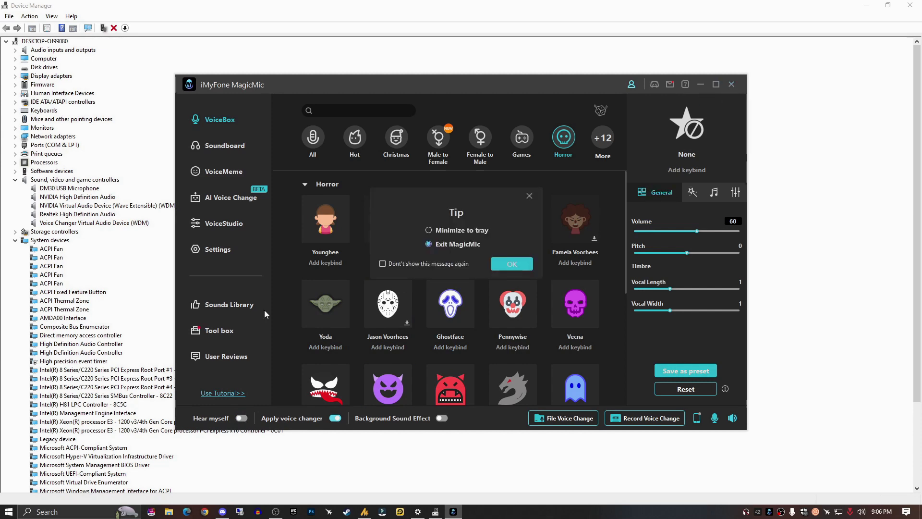
left_click(512, 263)
left_click(102, 206)
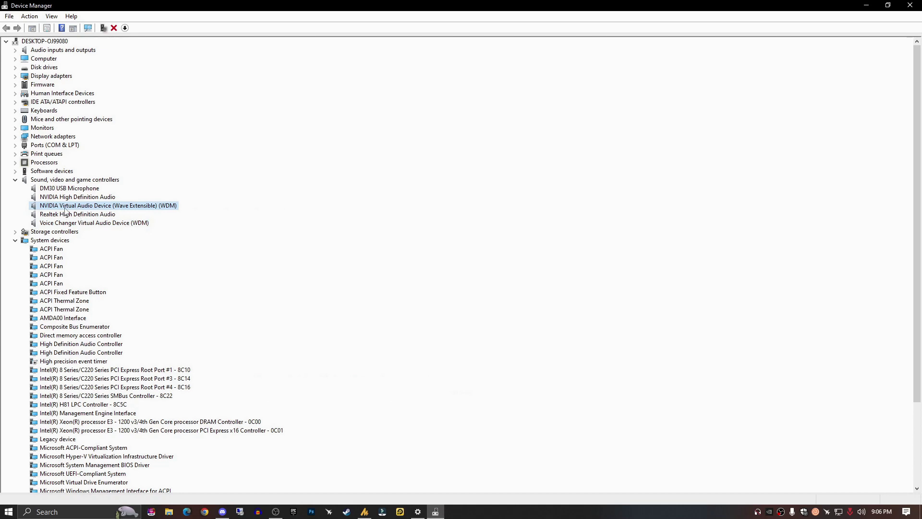
- Uninstall NVIDIA Virtual Audio, Voice Changer Virtual Audio and NVIDIA High Definition Audio, including driver software
right_click(129, 207)
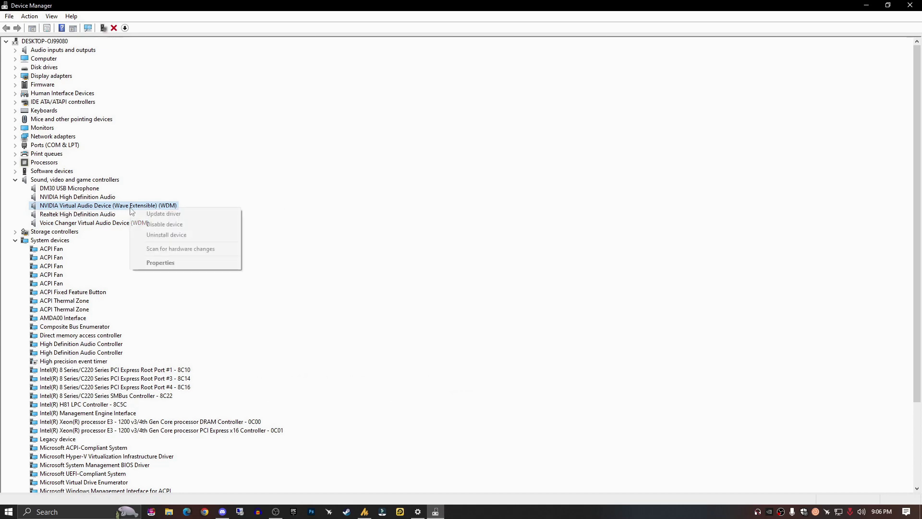
left_click(154, 235)
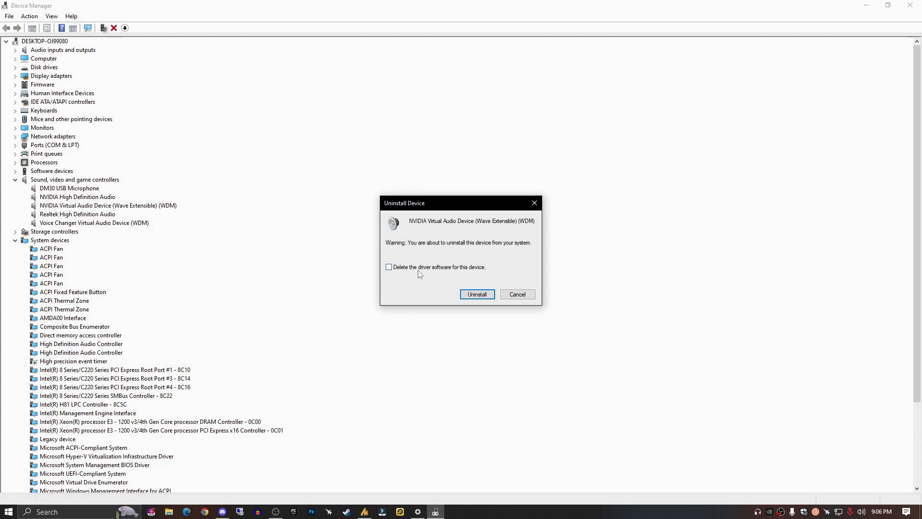
left_click(486, 295)
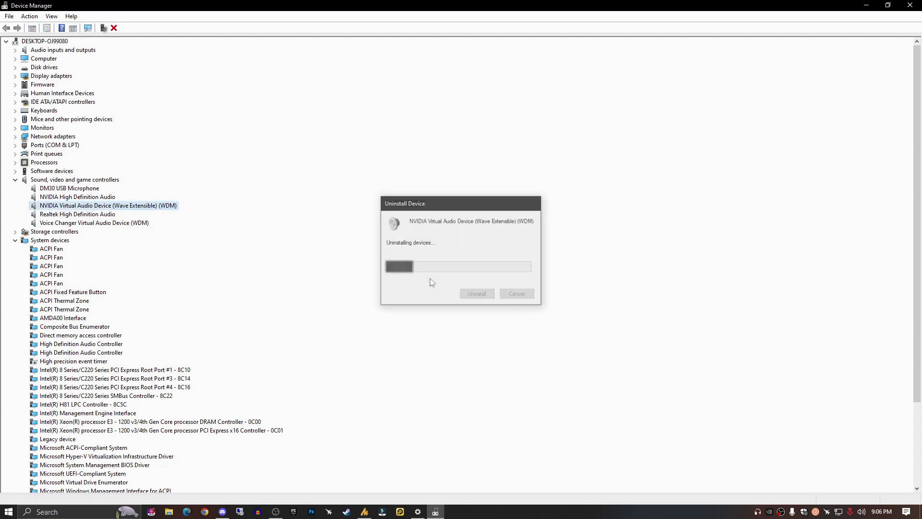
left_click(73, 215)
right_click(74, 215)
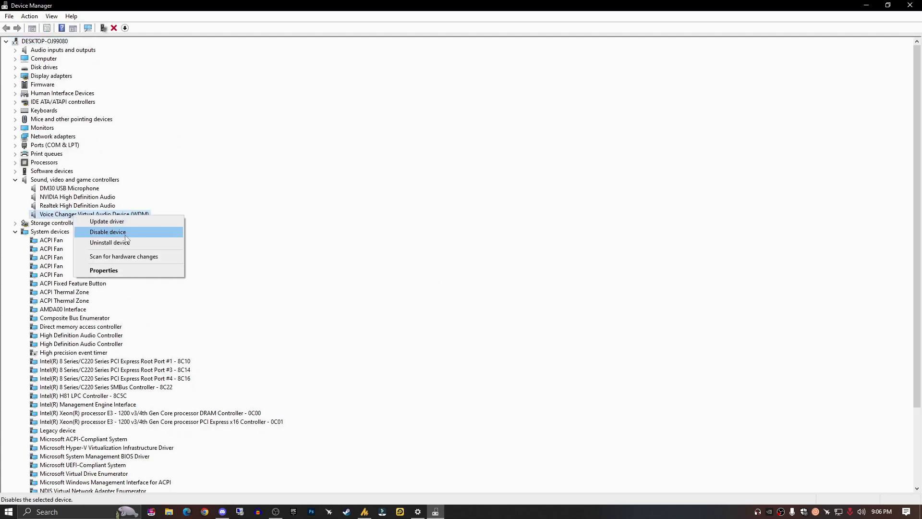
left_click(128, 243)
left_click(477, 294)
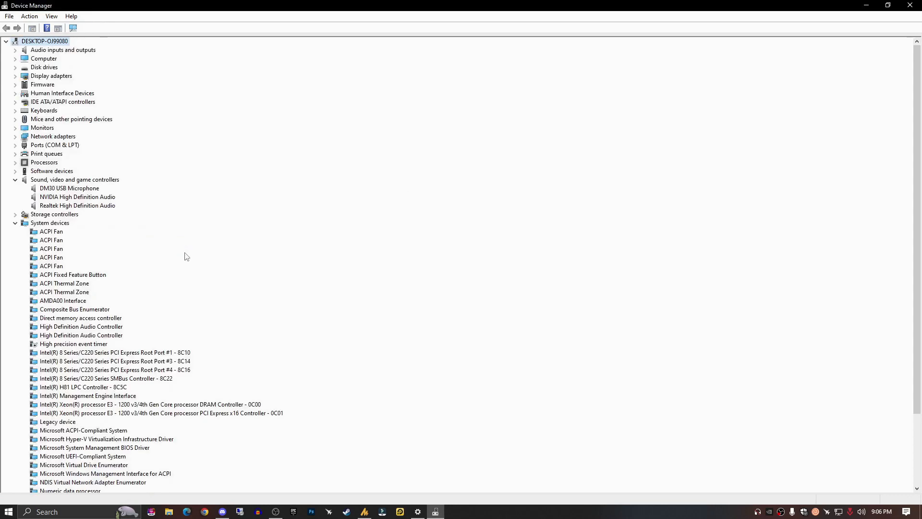
right_click(91, 198)
left_click(128, 224)
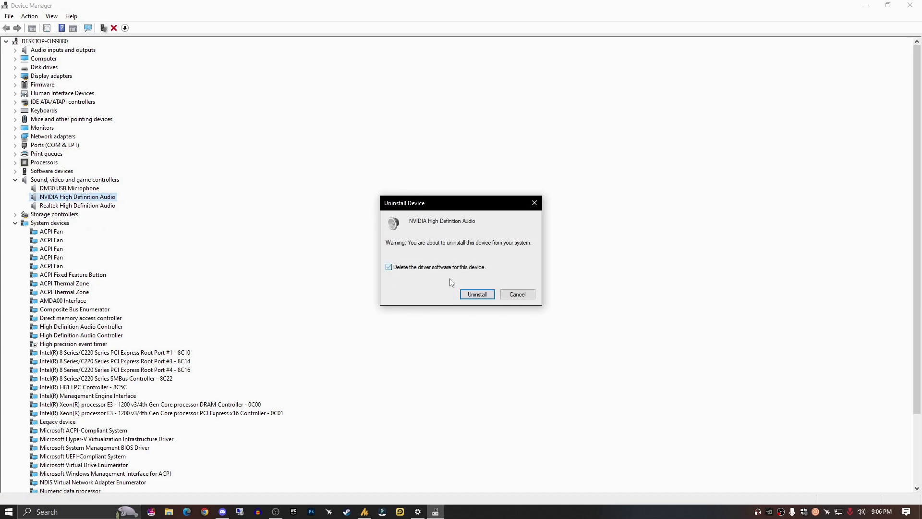
left_click(475, 294)
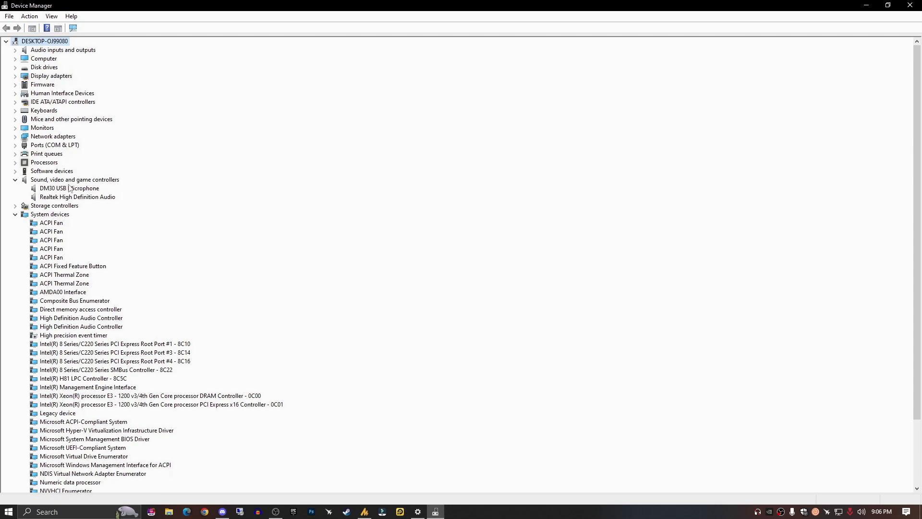
left_click(73, 188)
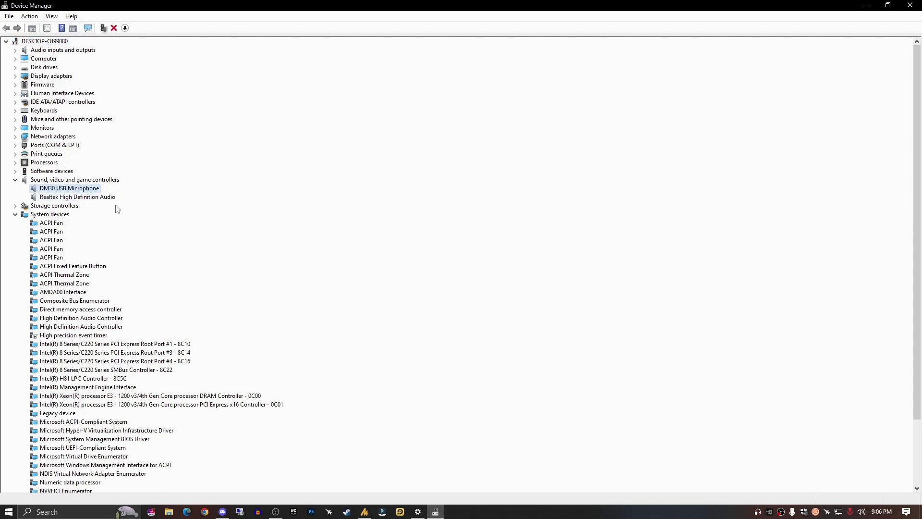
- Close Device Manager and Settings, then relaunch iMyFone MagicMic from the Start menu
left_click(910, 5)
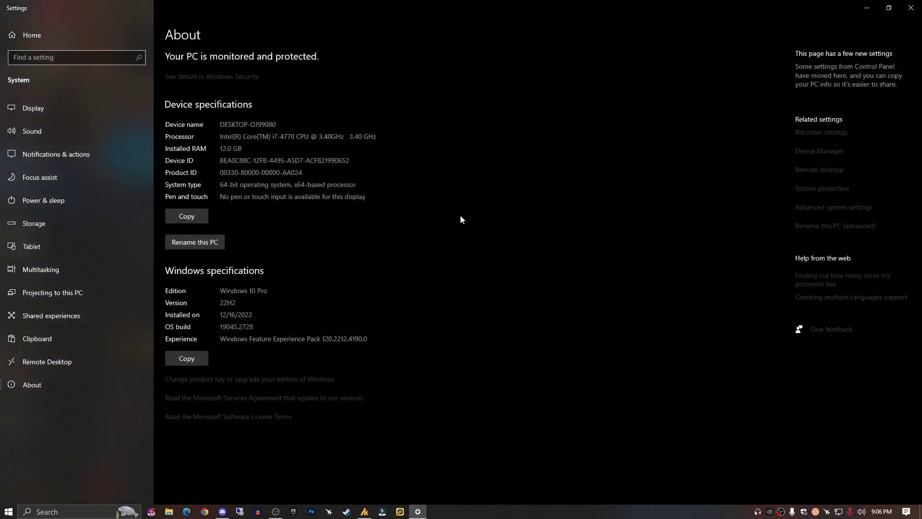
left_click(911, 8)
key("super")
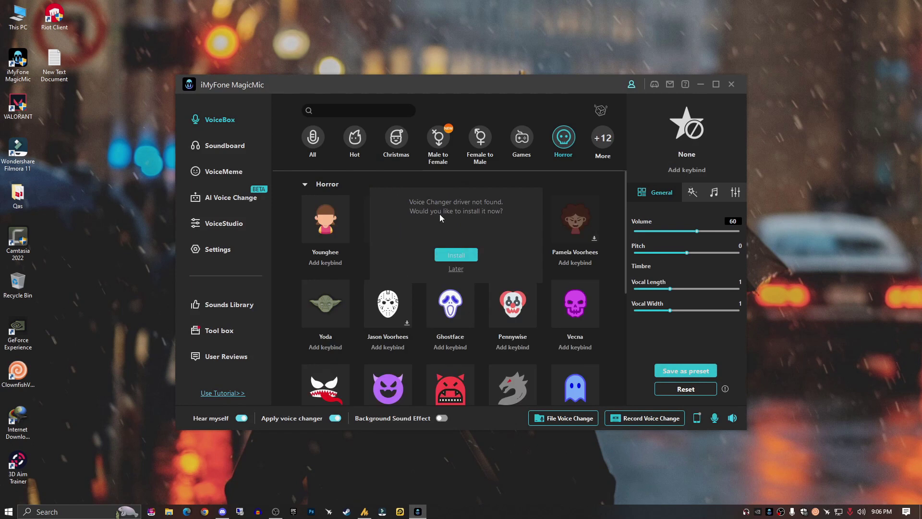
- Postpone the driver install, switch off Hear myself, and choose the DM30 USB Mic as input
left_click(459, 269)
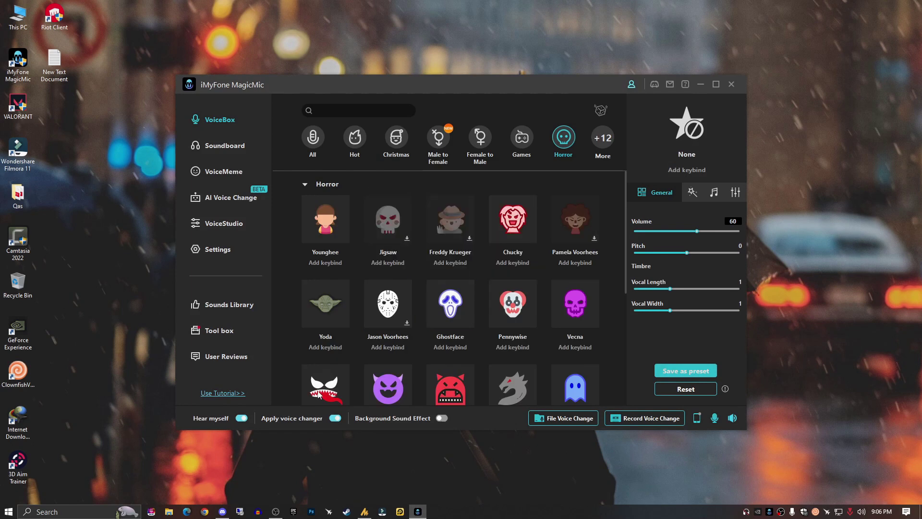
left_click(241, 418)
left_click(220, 250)
left_click(387, 156)
left_click(353, 177)
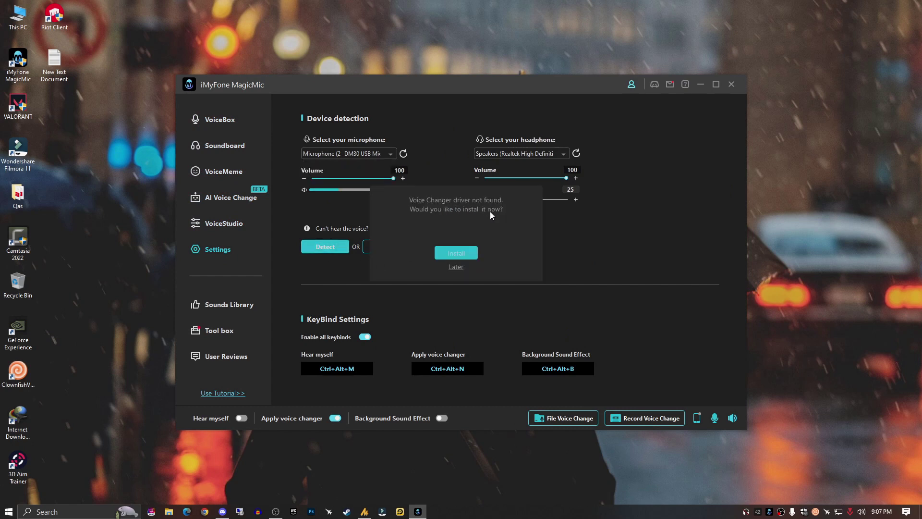
- Install the Voice Changer driver and pass the headphone and microphone checks to finish setup
left_click(466, 253)
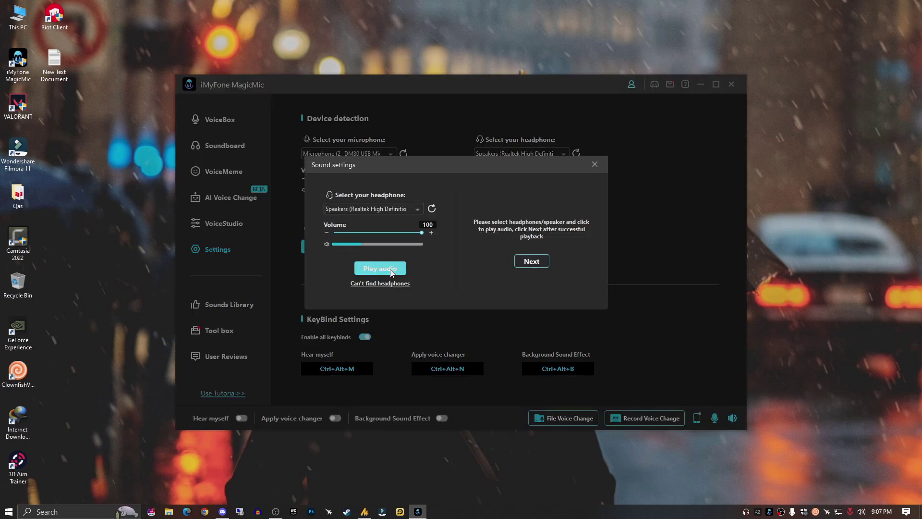
left_click(533, 262)
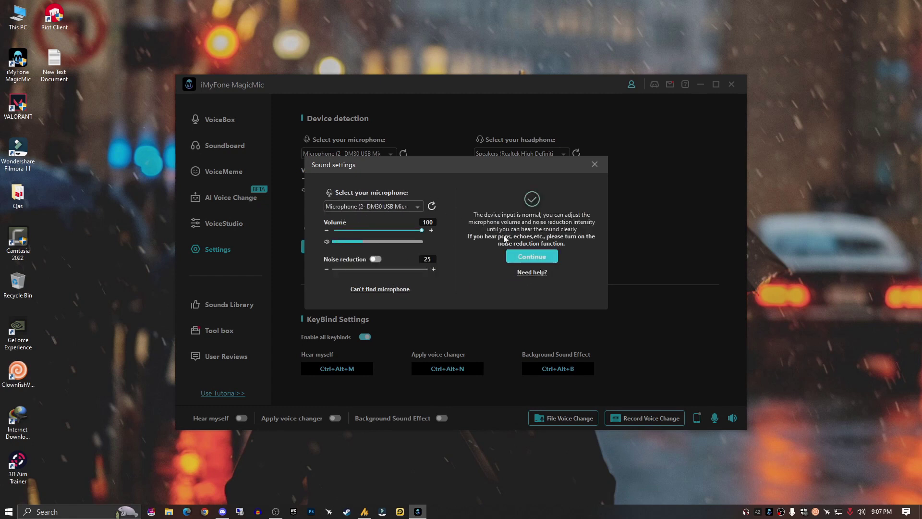
left_click(546, 260)
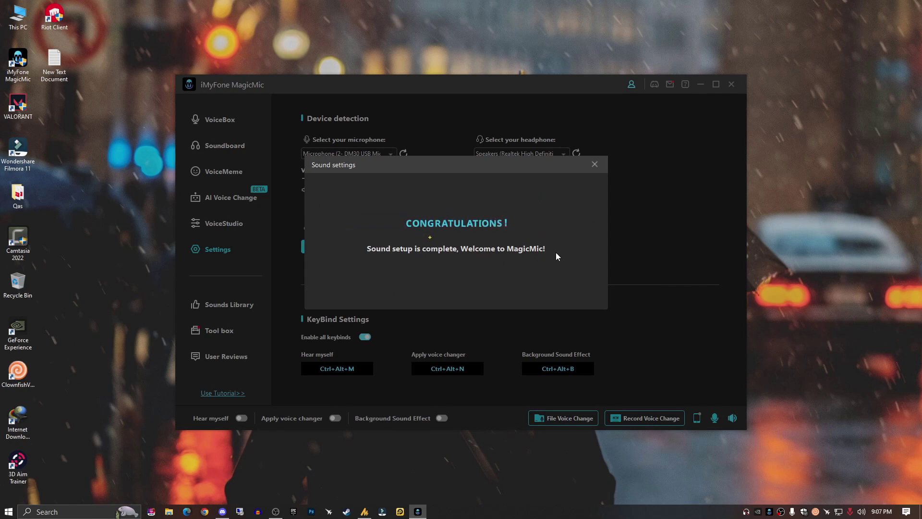
left_click(595, 164)
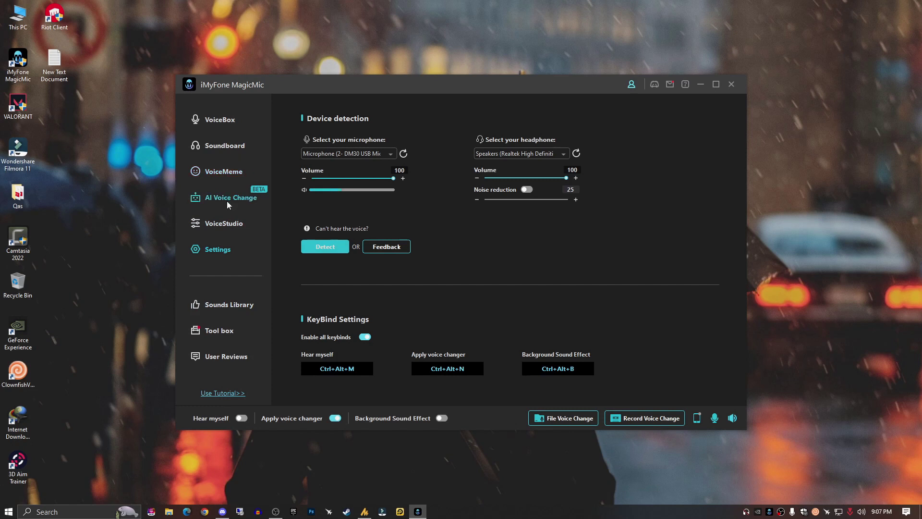
- Reposition the window and browse the VoiceStudio and VoiceBox pages, ending on Soundboard
left_click_drag(575, 81, 665, 73)
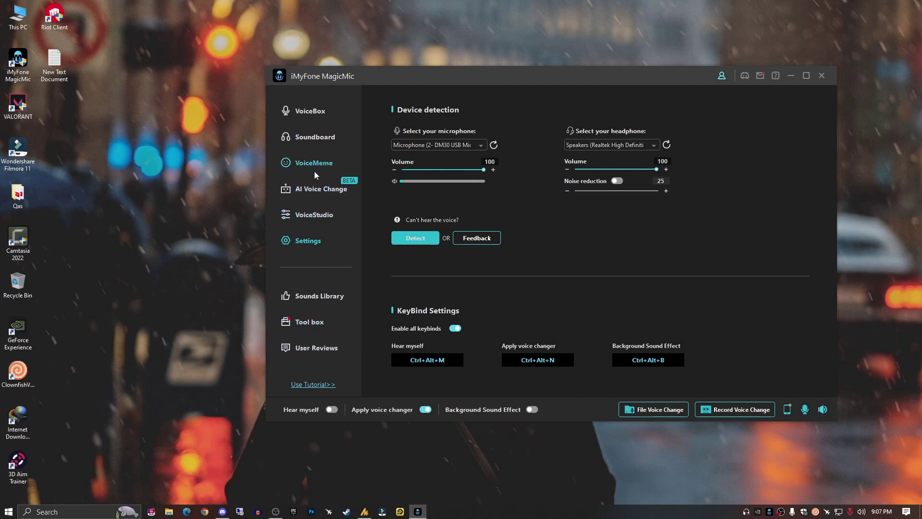
left_click(311, 217)
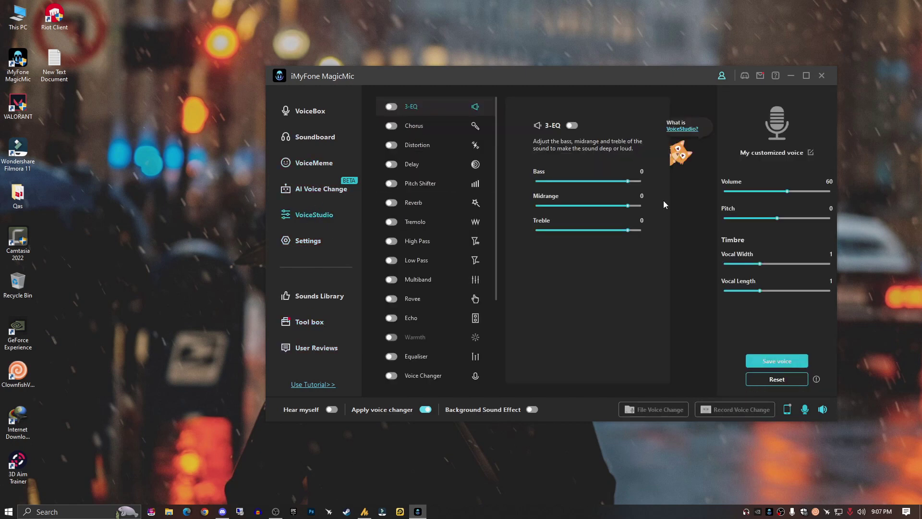
left_click(316, 113)
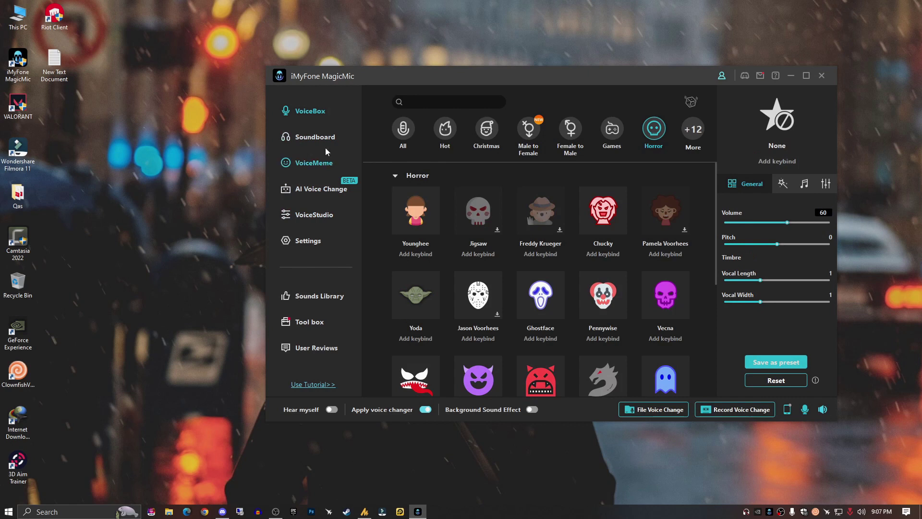
left_click(317, 137)
left_click_drag(602, 79, 631, 95)
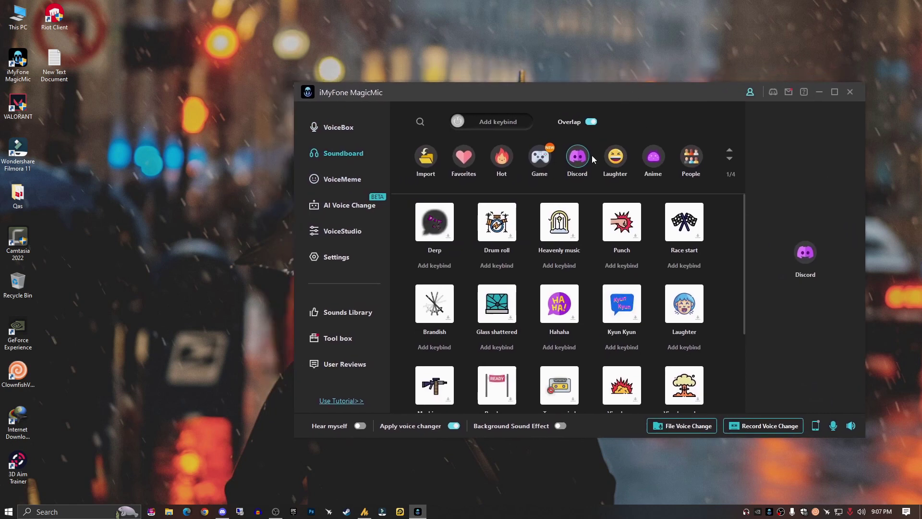
- Switch Discord's input and output to the Voice Changer Virtual Audio Device
left_click(223, 512)
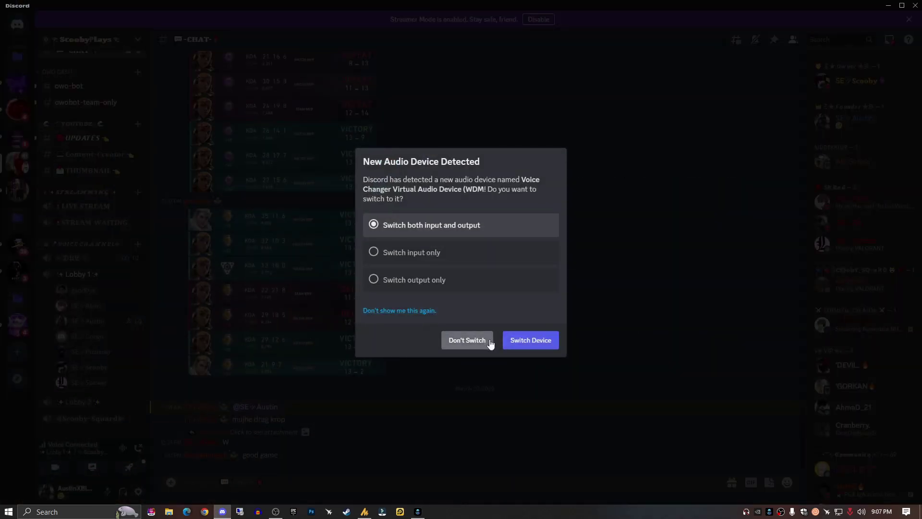
left_click(522, 344)
scroll(89, 336, "down", 2)
scroll(87, 361, "up", 1)
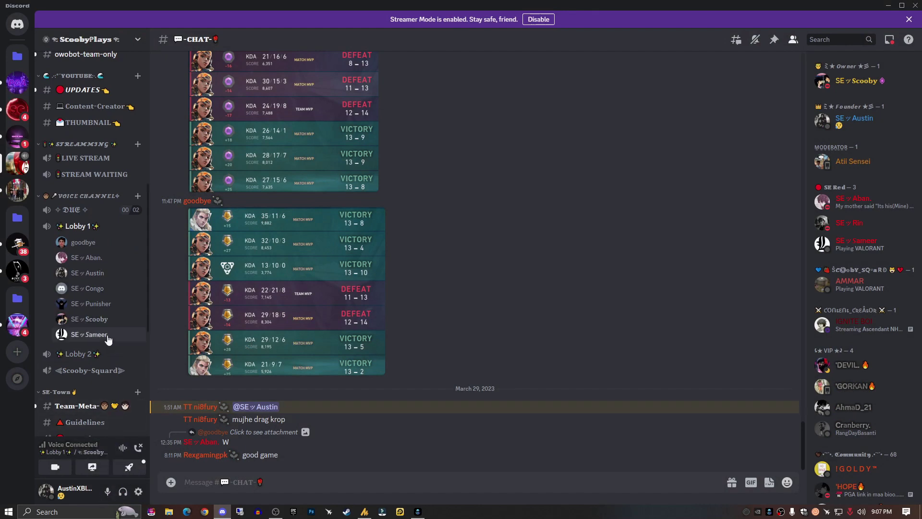
- Join the Lobby 2 voice channel and minimise OBS Studio
left_click(86, 354)
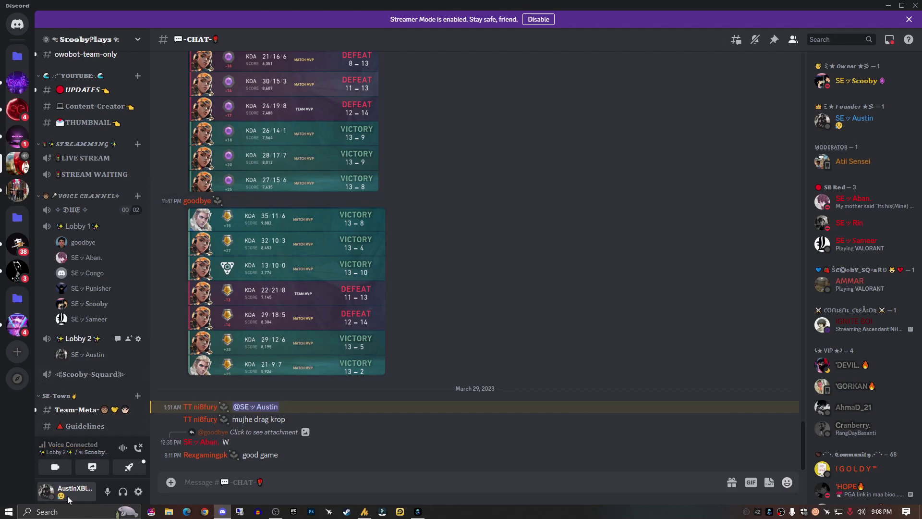
left_click(275, 512)
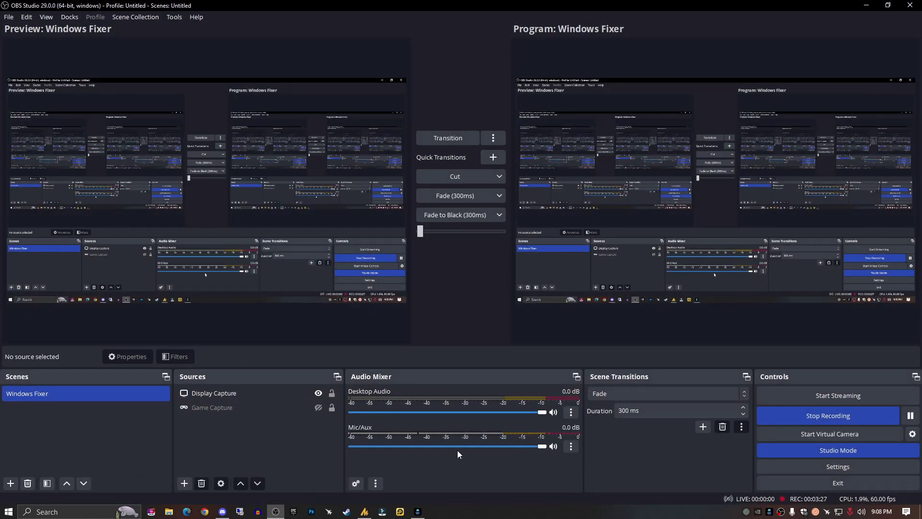
left_click(866, 6)
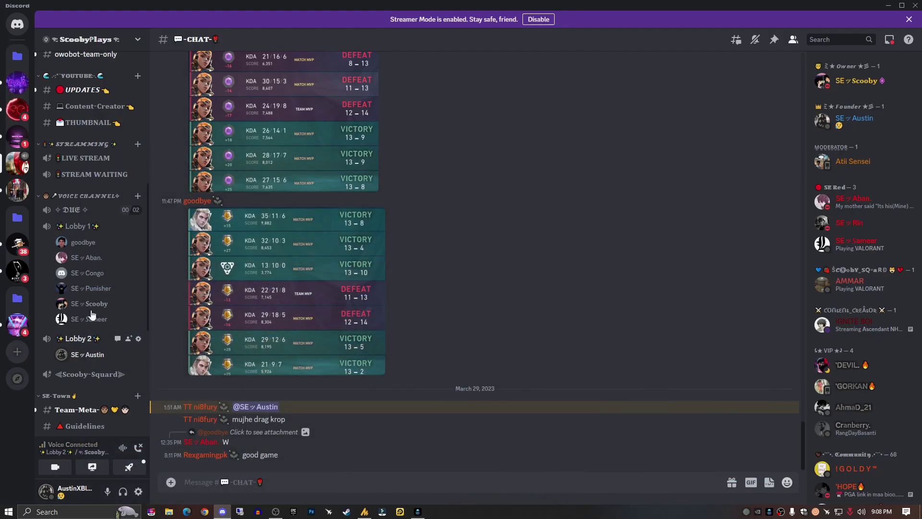